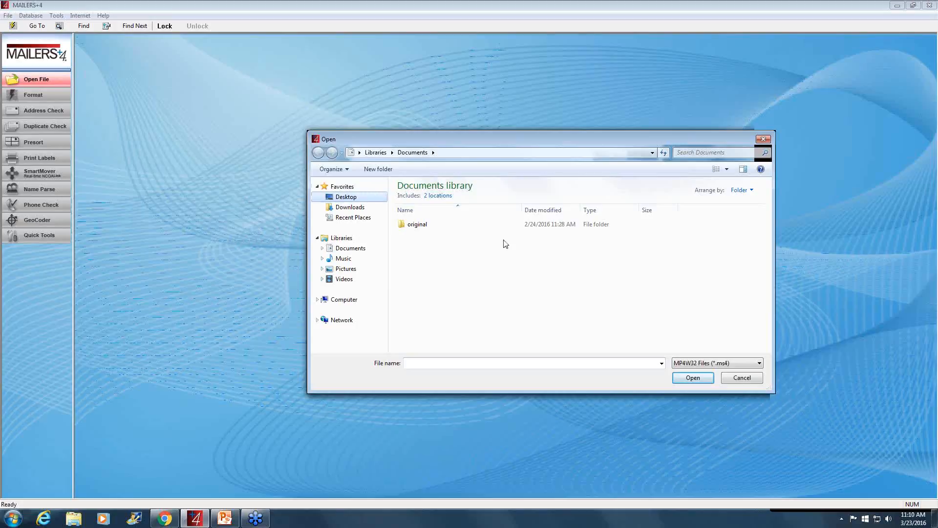
Open the STD ECRRT Flats database from the desktop
click(351, 201)
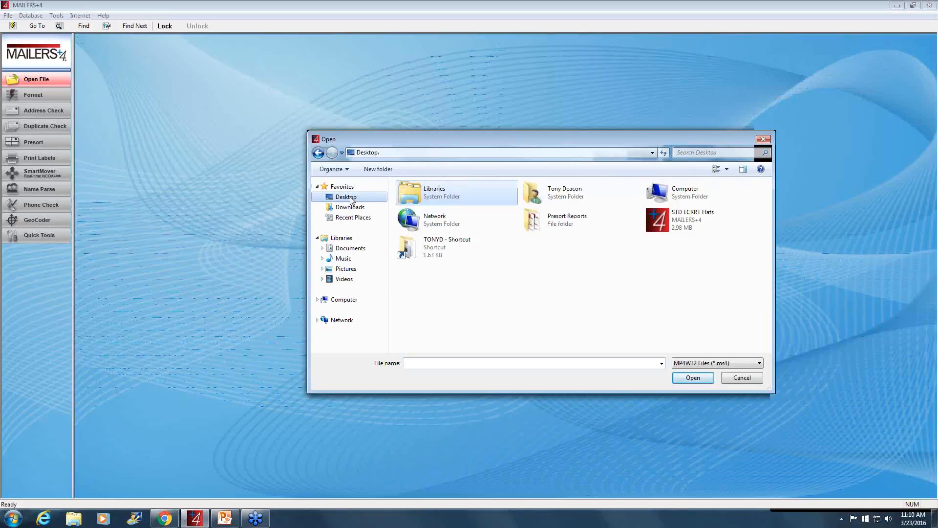
click(694, 219)
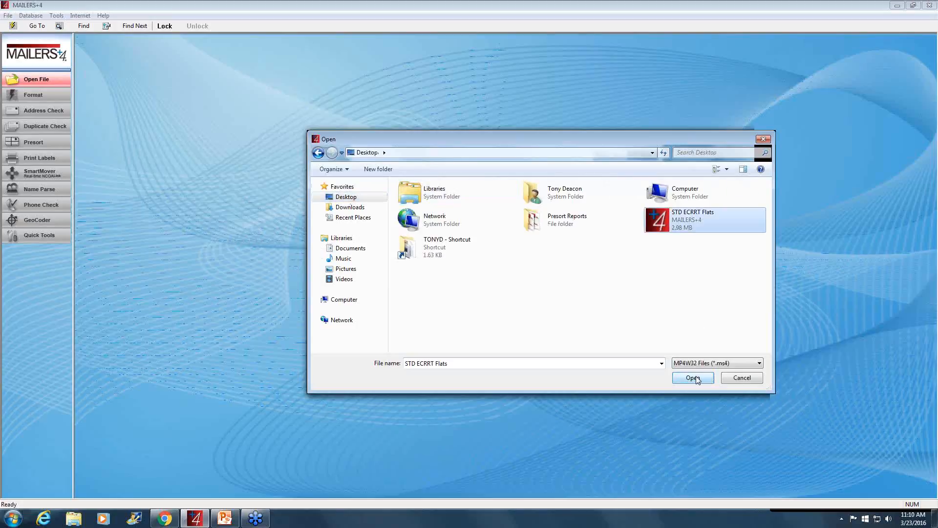
click(697, 381)
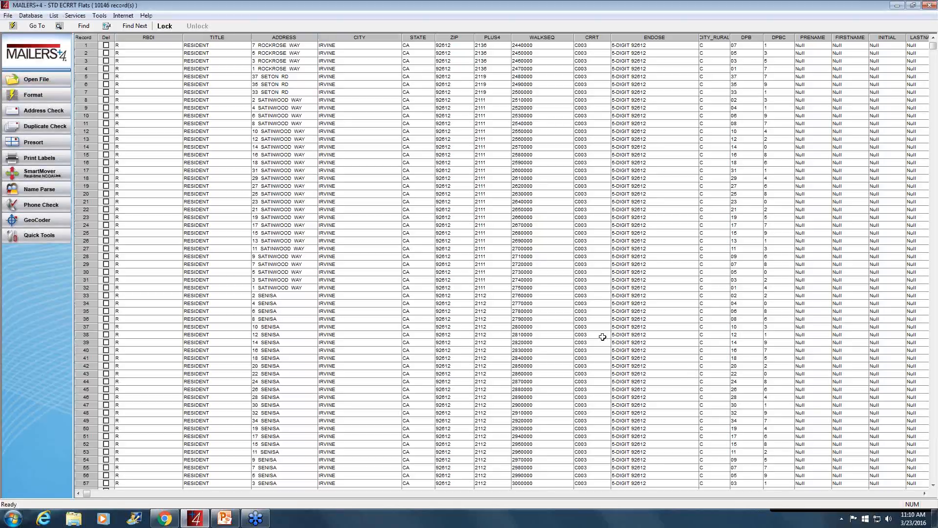
Format the database for presorting by assigning WALKSEQ as Walk Sequence and the CRRT field as CRRT
click(34, 95)
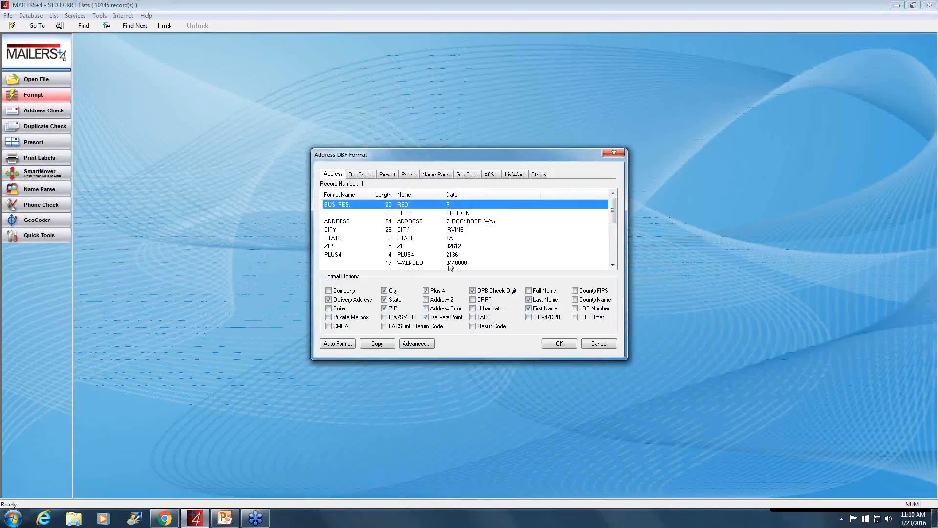
click(486, 264)
drag(614, 214, 617, 223)
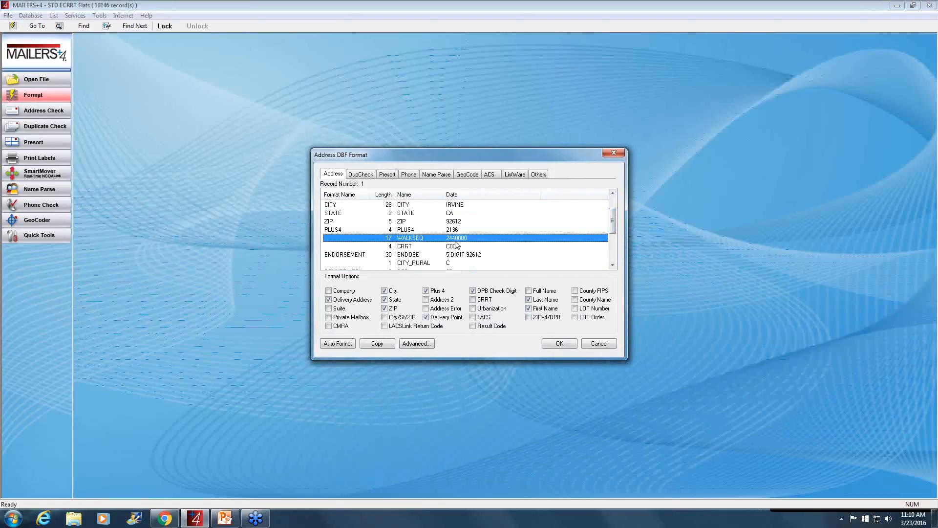
click(387, 175)
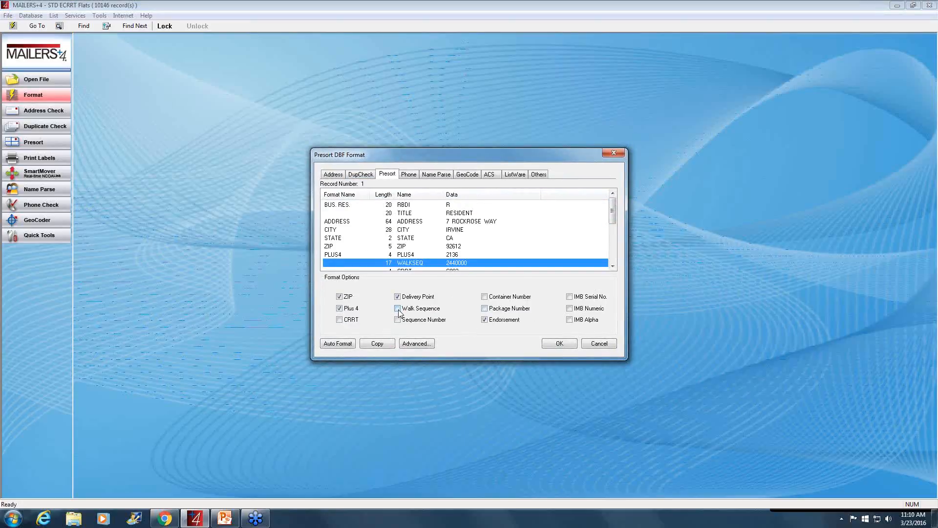
click(397, 309)
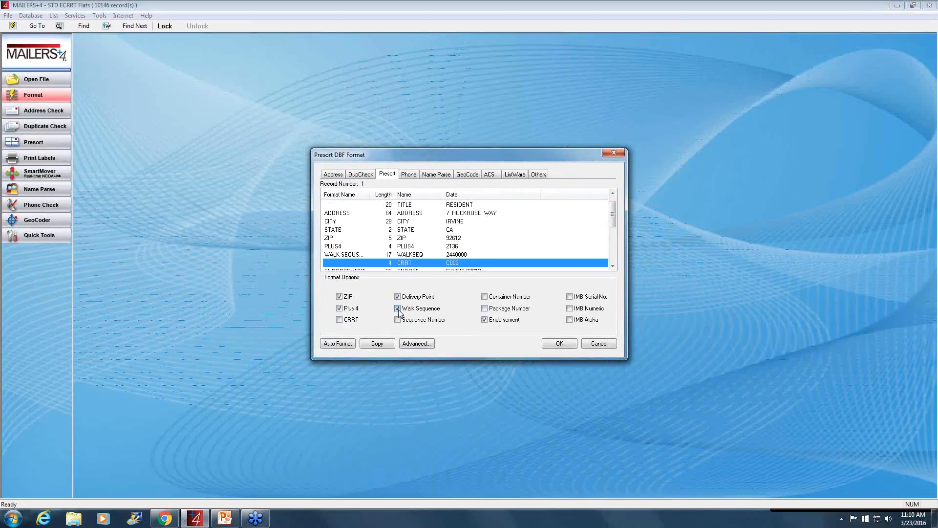
click(339, 320)
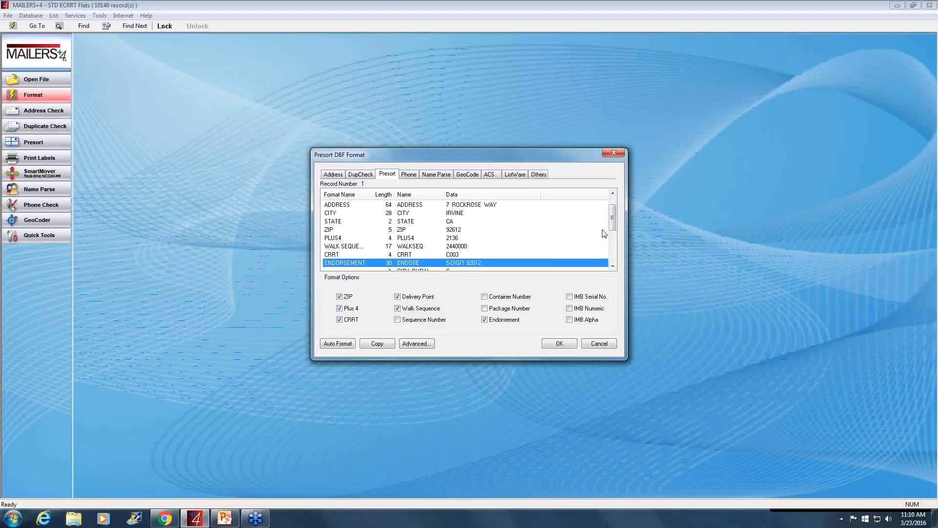
scroll(613, 231, down, 1)
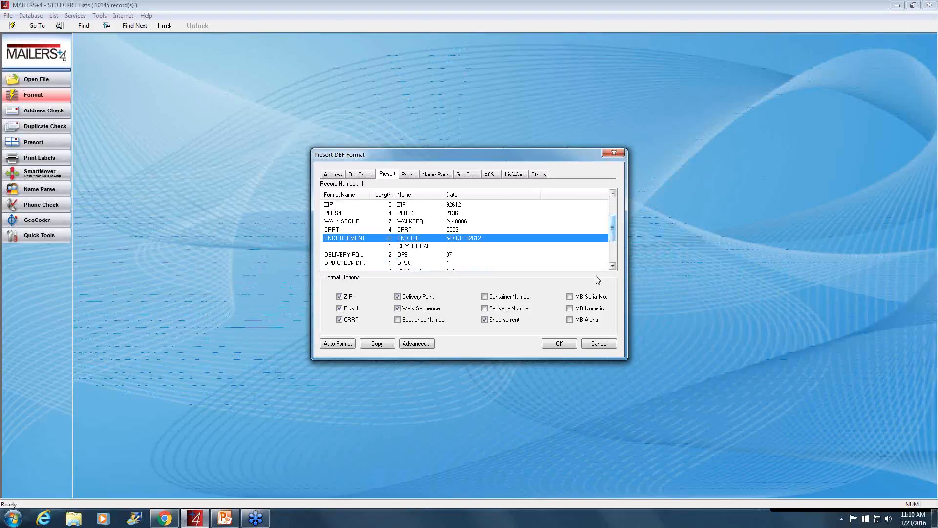
click(559, 343)
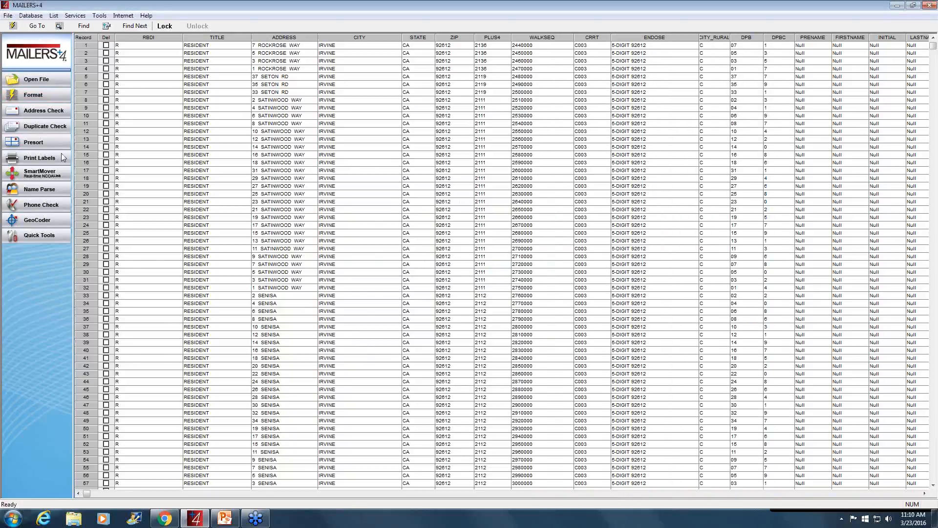
Set up a new presort mailing as Standard class Letter/Card, marking the post office of mailing as an SCF
click(39, 145)
click(28, 144)
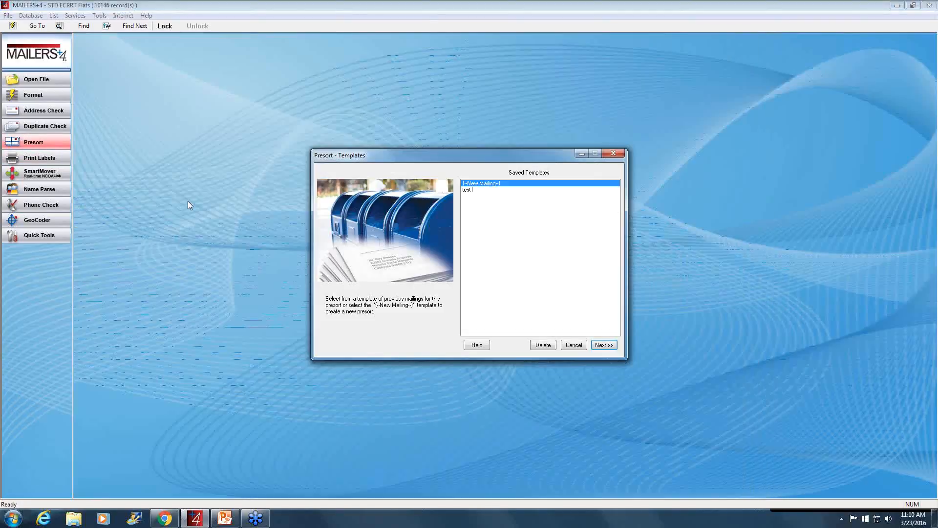
click(603, 345)
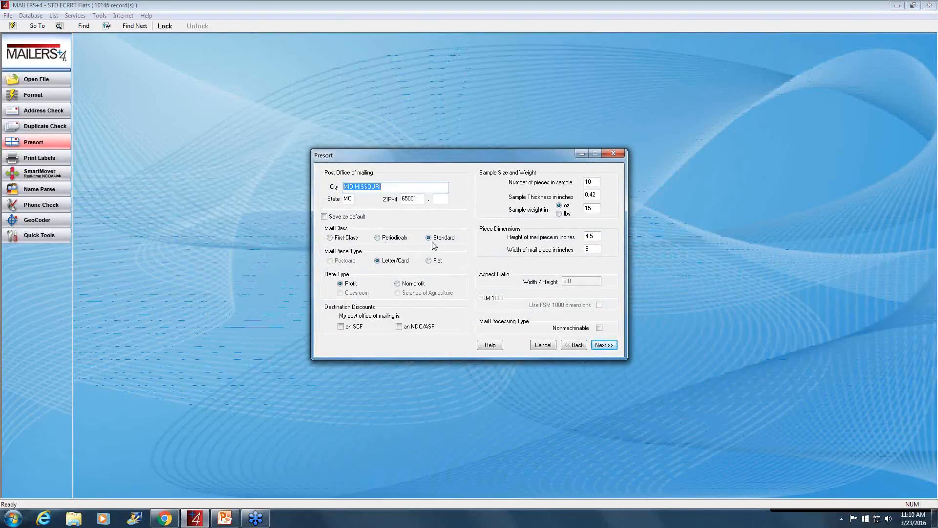
click(382, 261)
click(435, 262)
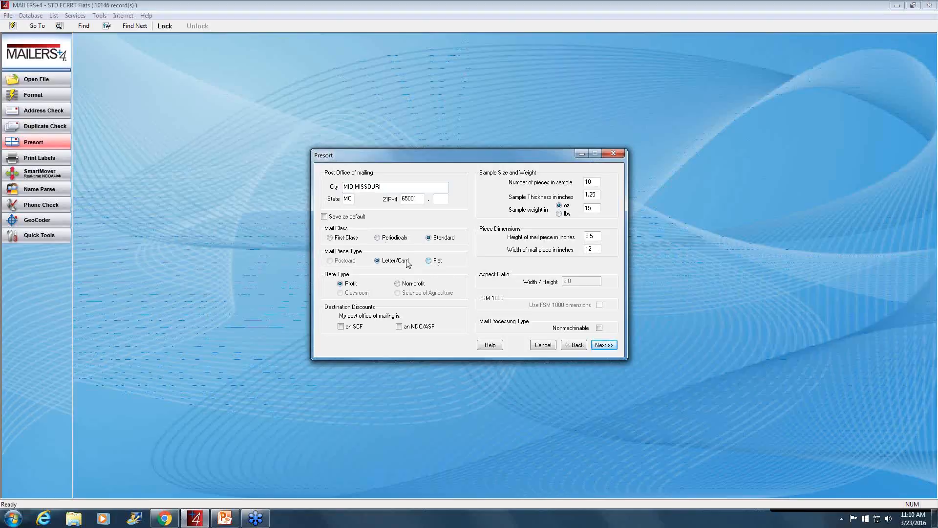
click(378, 261)
click(351, 327)
Run the presort with all suggested mailings and review the SCF and non-SCF Enhanced CRRT letter results
click(604, 345)
click(606, 344)
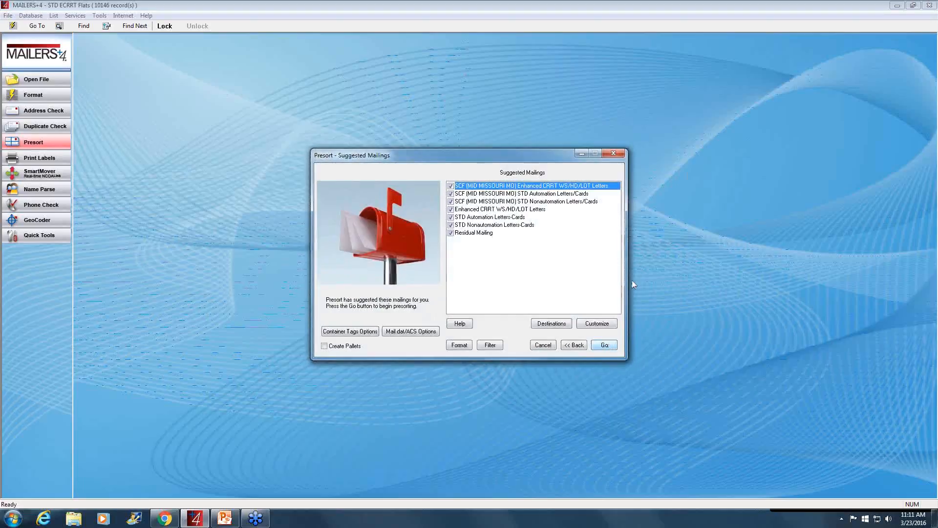
click(604, 346)
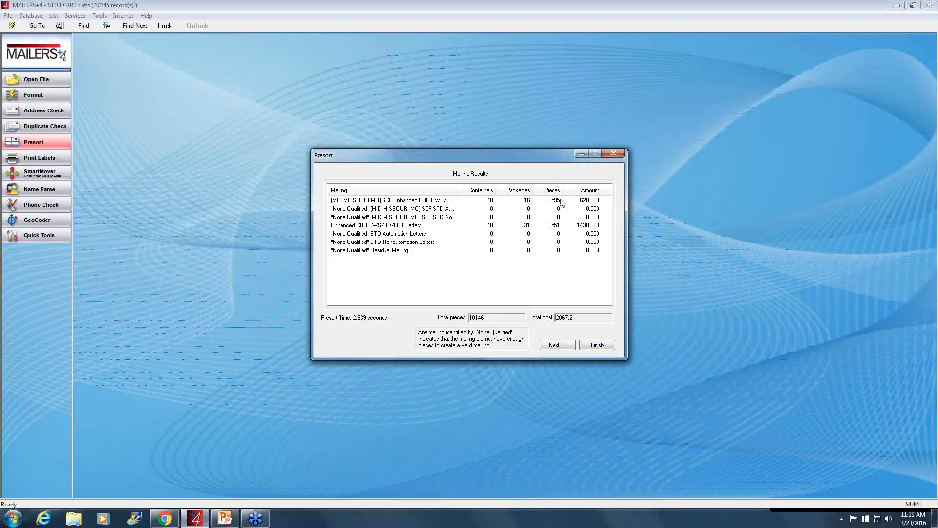
click(403, 201)
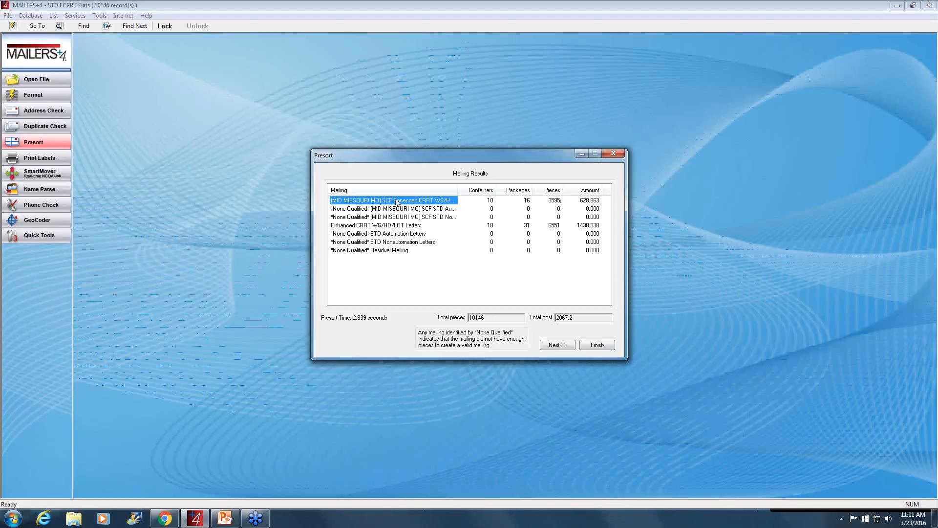
click(395, 226)
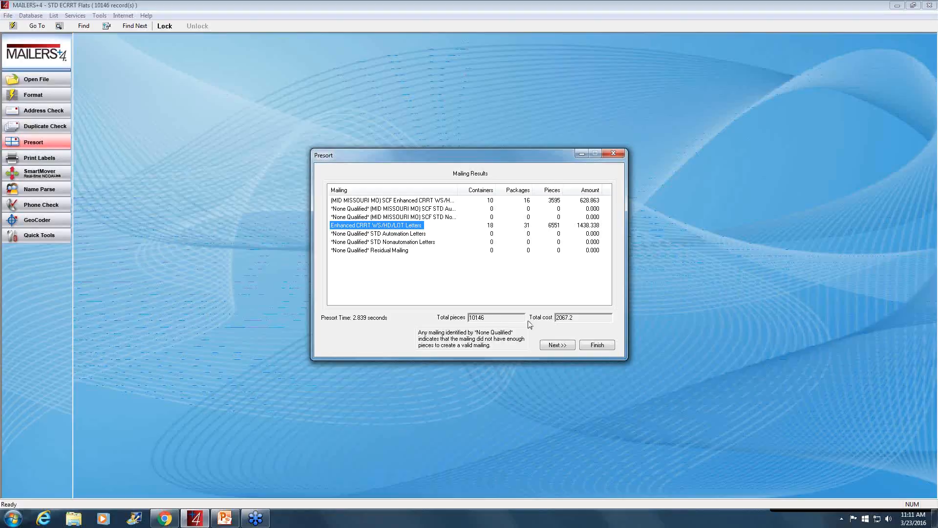
View the Postage Report for the qualified Enhanced CRRT mailings
click(562, 344)
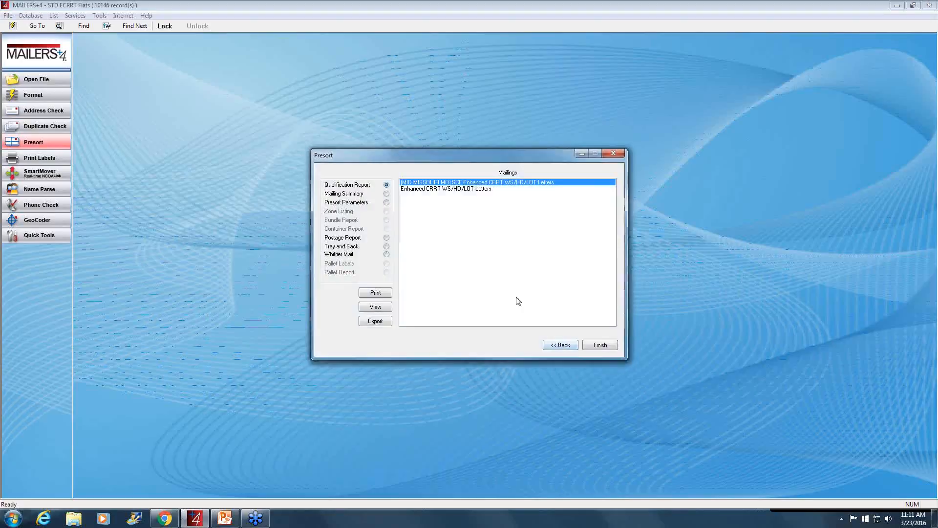
click(386, 237)
click(375, 307)
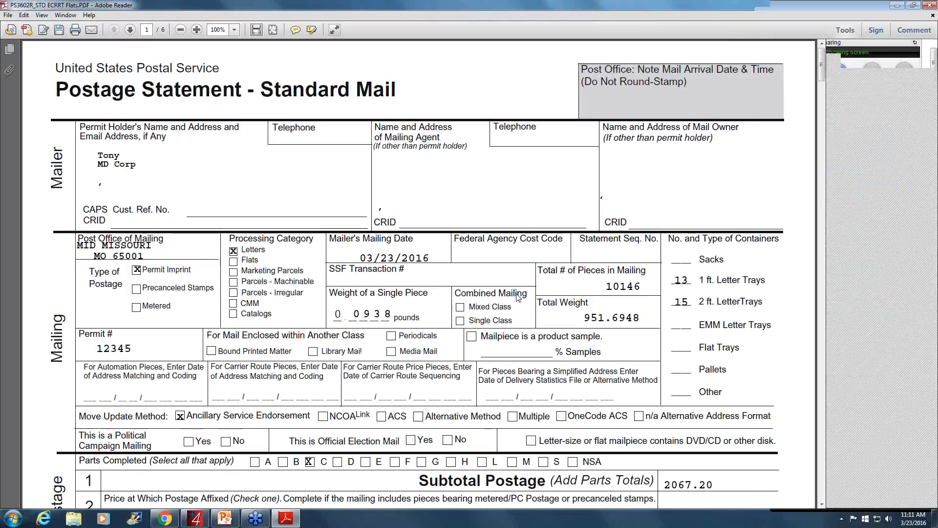
Compare the Saturation prices for no entry discount (C1) and DSCF entry (C9) under Part C, Carrier Route Letters, of the postage statement
scroll(732, 188, down, 10)
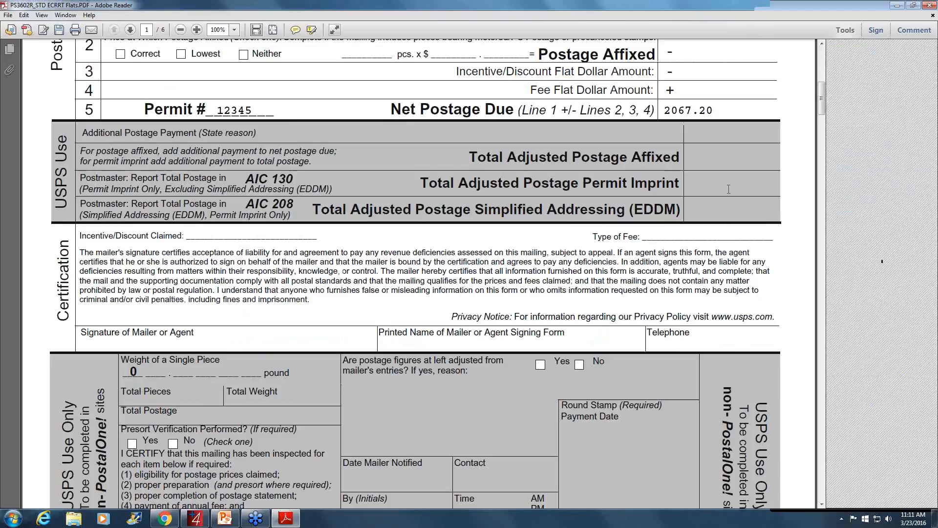
scroll(717, 195, down, 10)
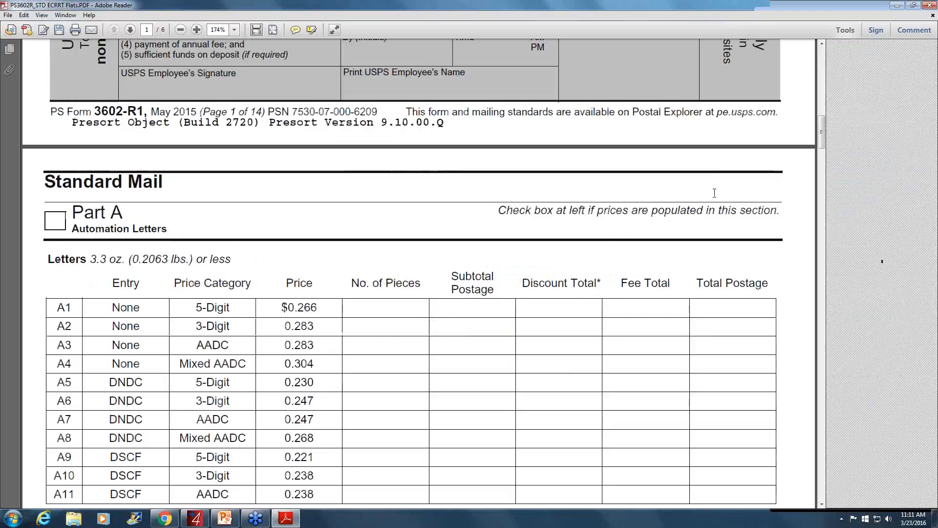
scroll(714, 192, down, 10)
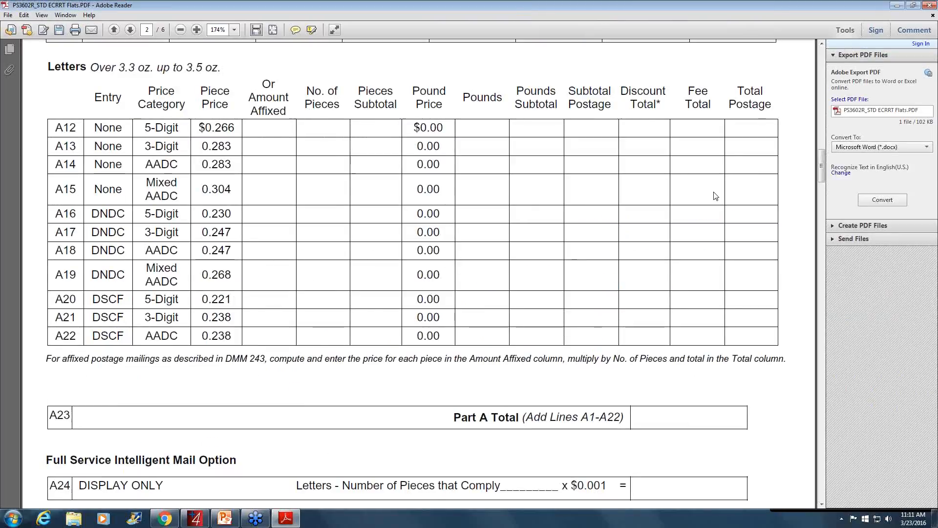
scroll(713, 195, down, 10)
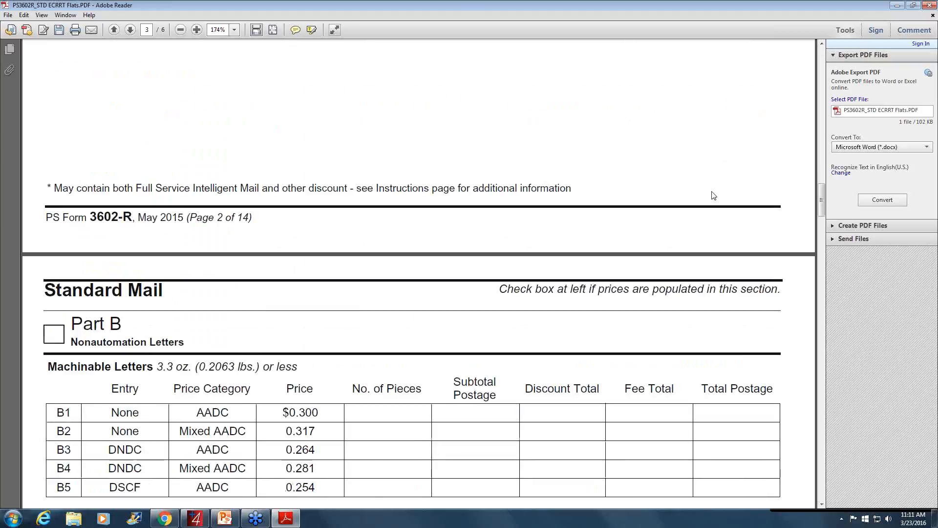
scroll(712, 195, down, 10)
scroll(712, 195, down, 10)
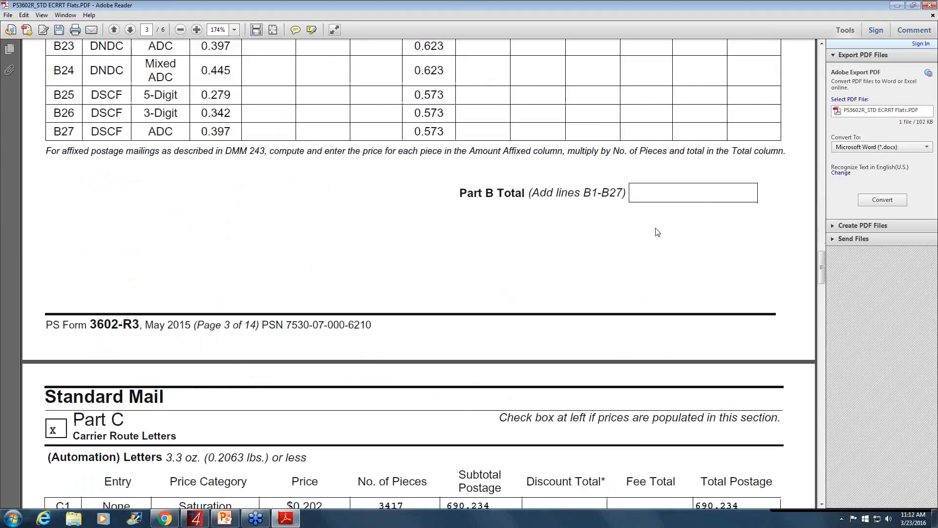
scroll(657, 232, down, 3)
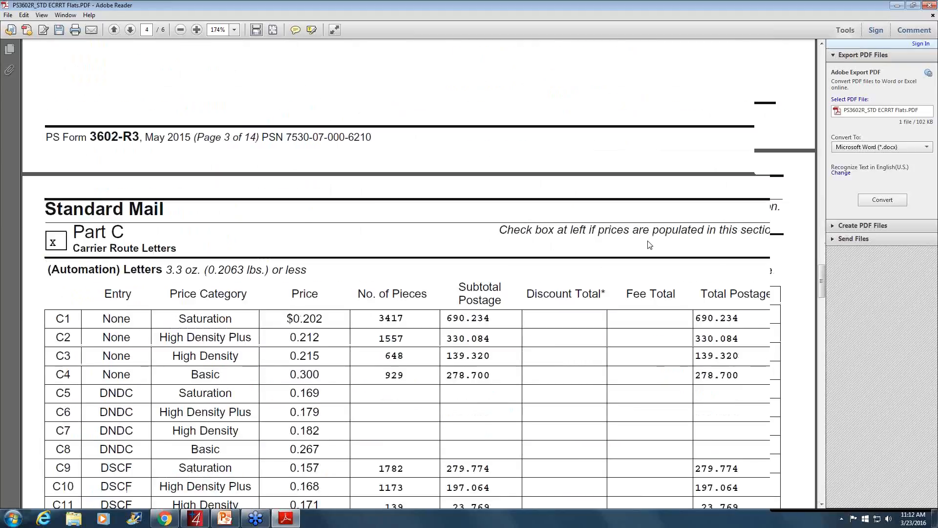
scroll(650, 244, down, 2)
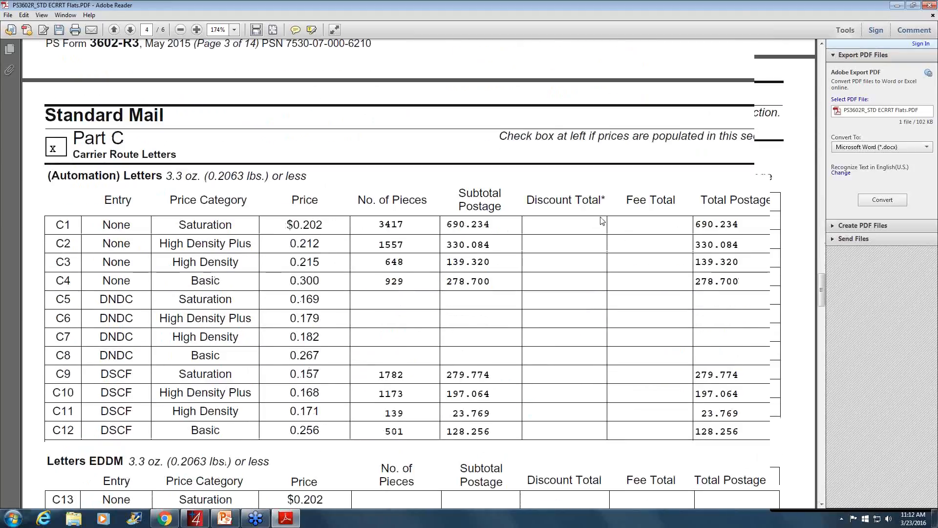
drag(284, 201, 324, 202)
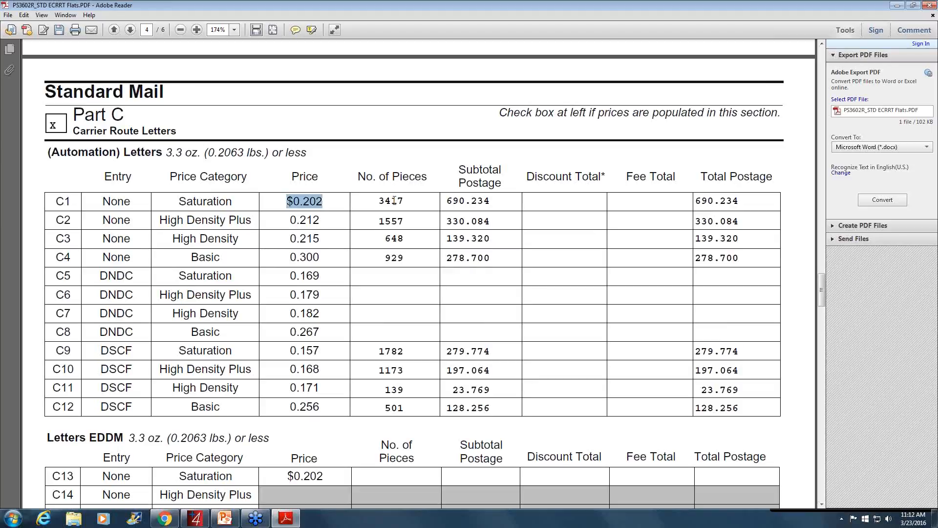
click(275, 350)
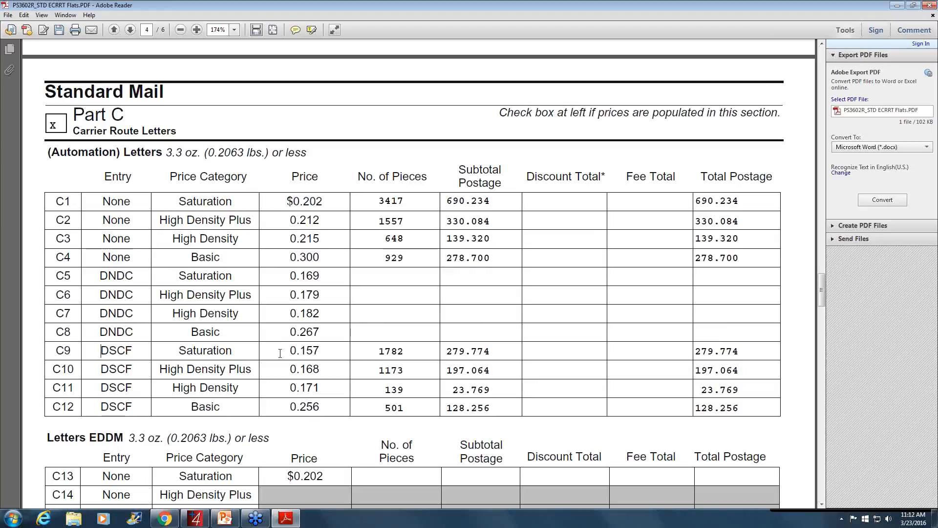
drag(280, 352, 321, 348)
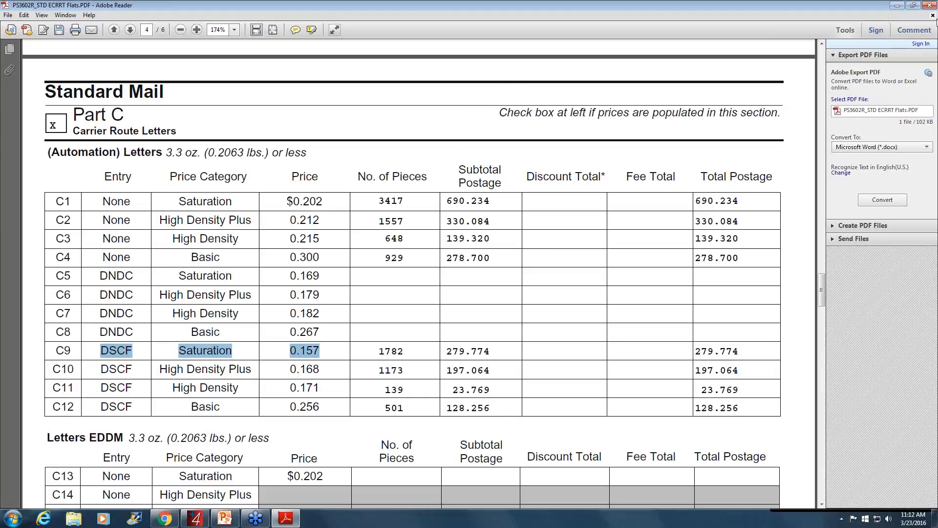
Close the postage statement PDF, saving its changes, and exit the PDF reader
click(933, 15)
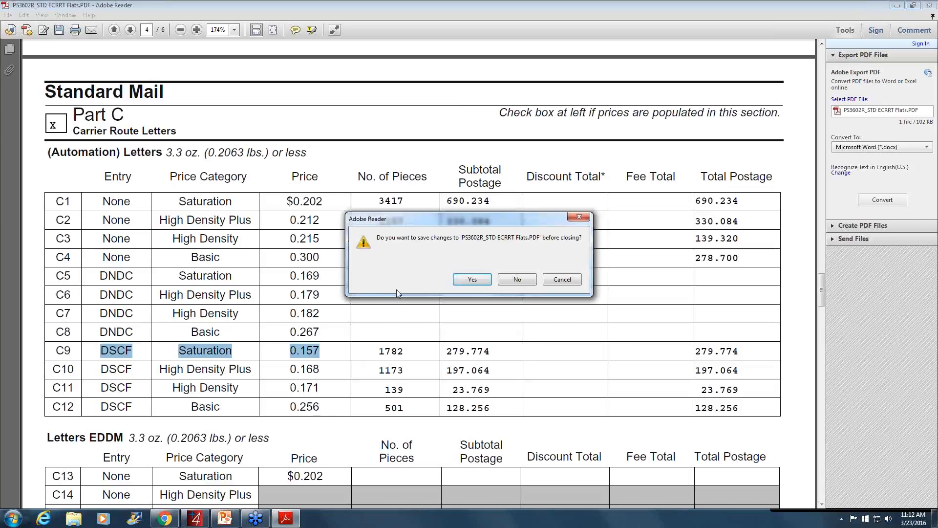
click(473, 282)
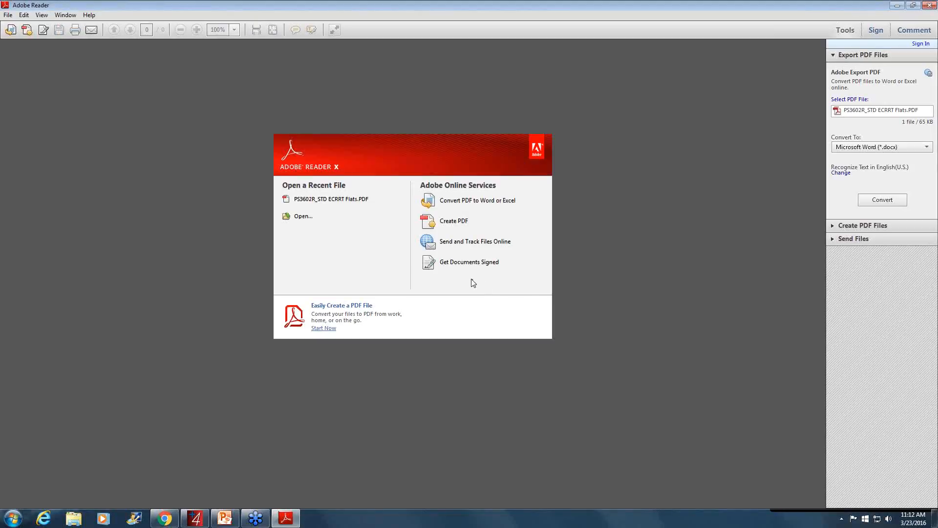
click(930, 6)
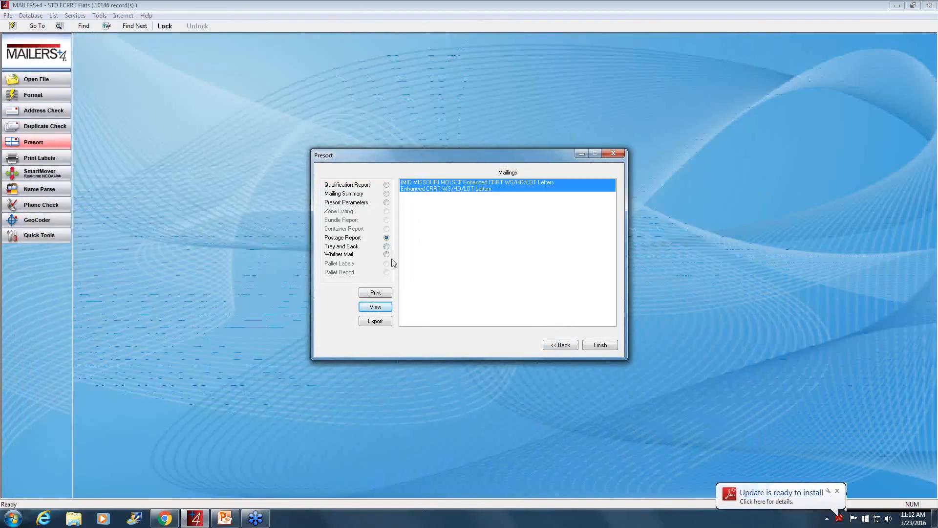
View the Tray and Sack tags, dismiss the Adobe improvement program offer, and close the tag PDF
click(387, 246)
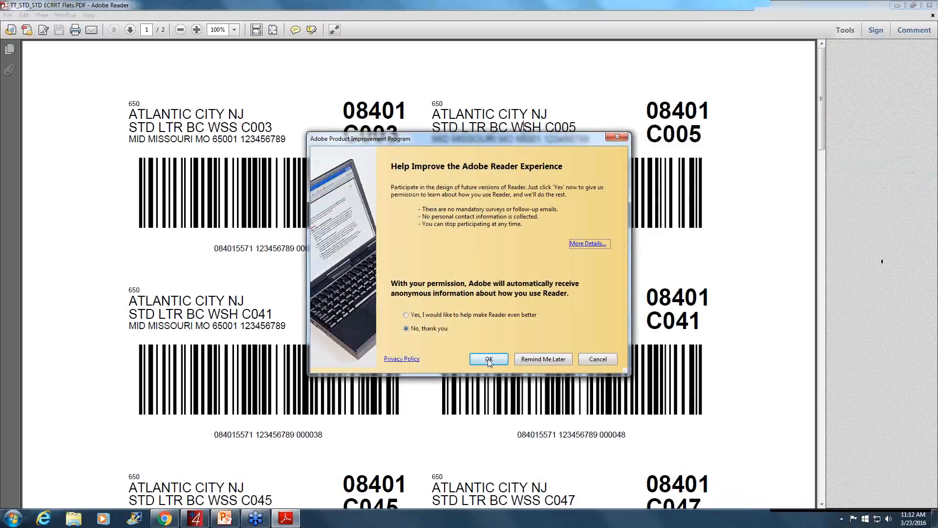
click(597, 359)
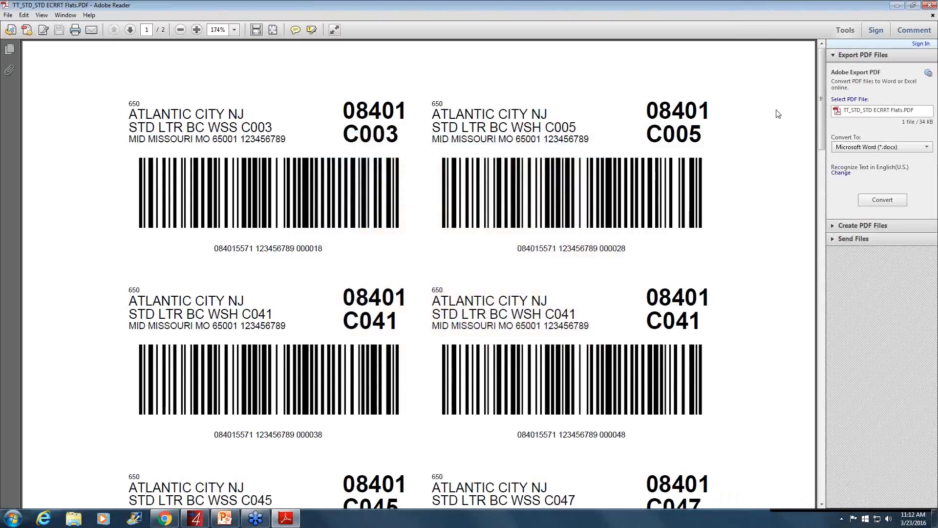
key(alt+F4)
Finish the presort without saving its parameters as a template, and exit MAILERS+4
click(600, 345)
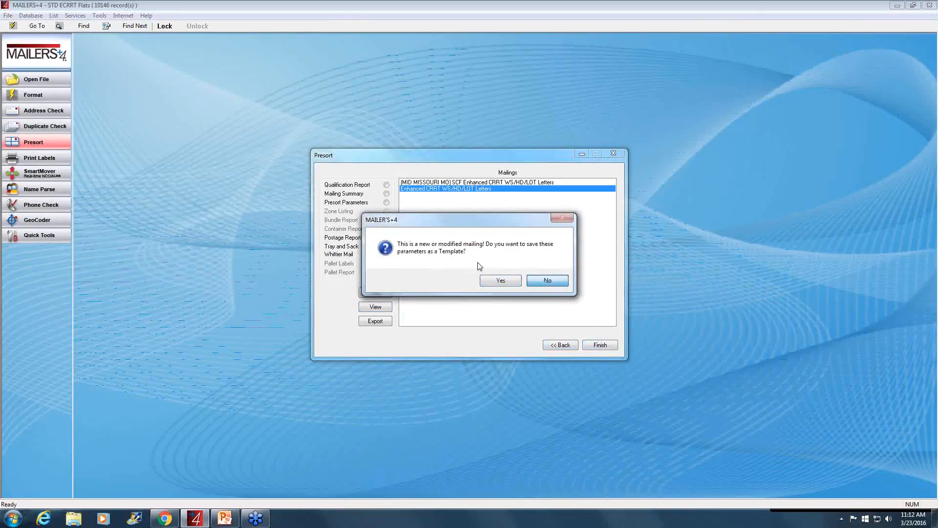
click(494, 282)
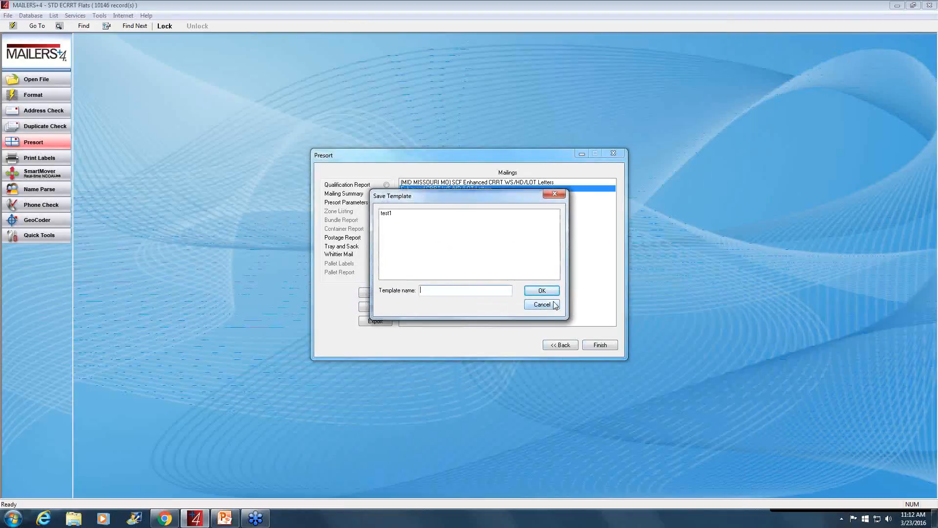
click(554, 304)
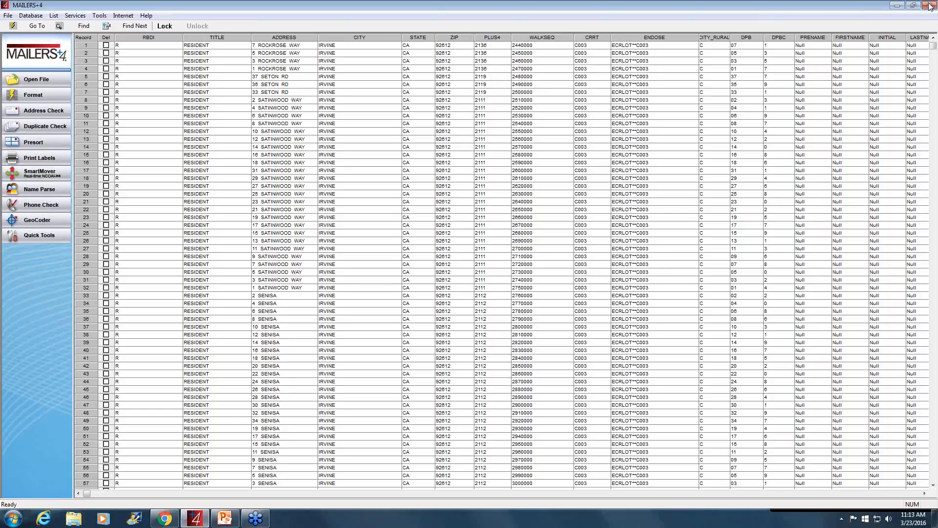
click(929, 5)
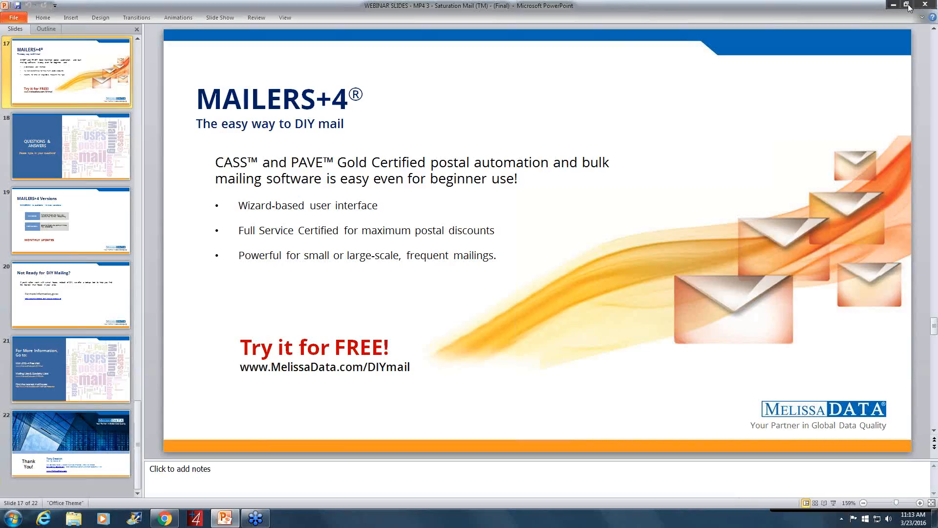
In PowerPoint, restore the window down and run the slide show from slide 17, advancing to the Questions & Answers slide
click(907, 5)
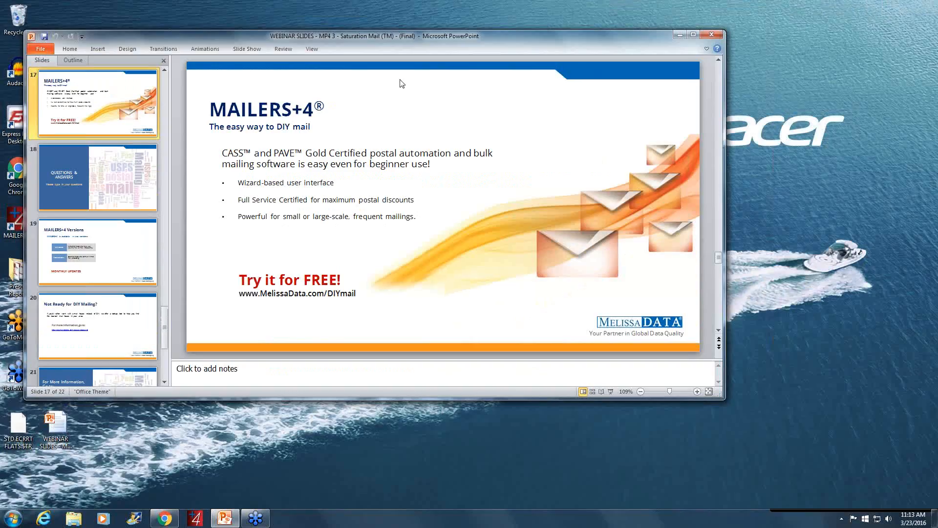
click(247, 49)
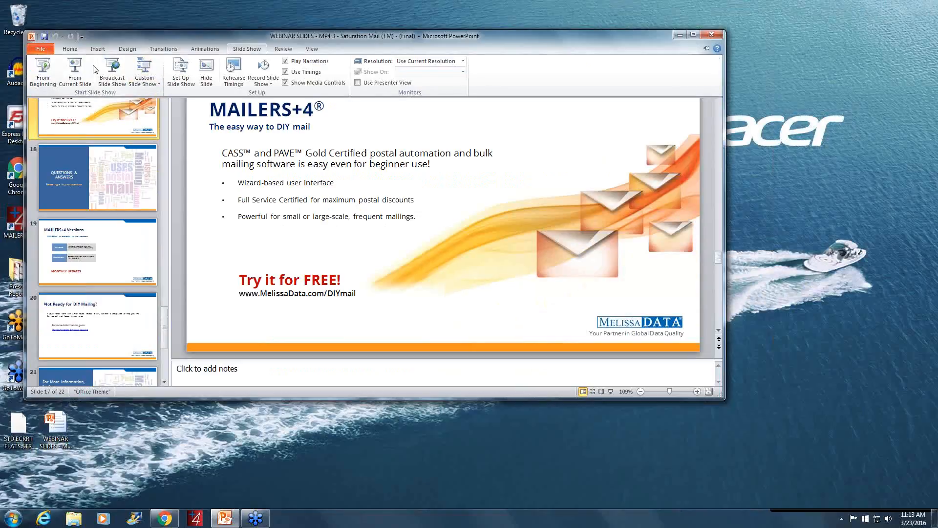
click(70, 77)
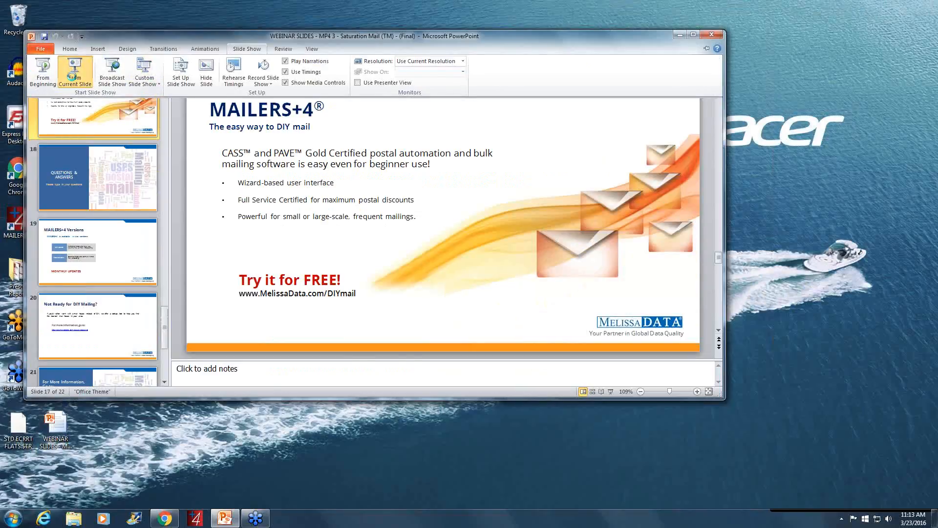
key(Right)
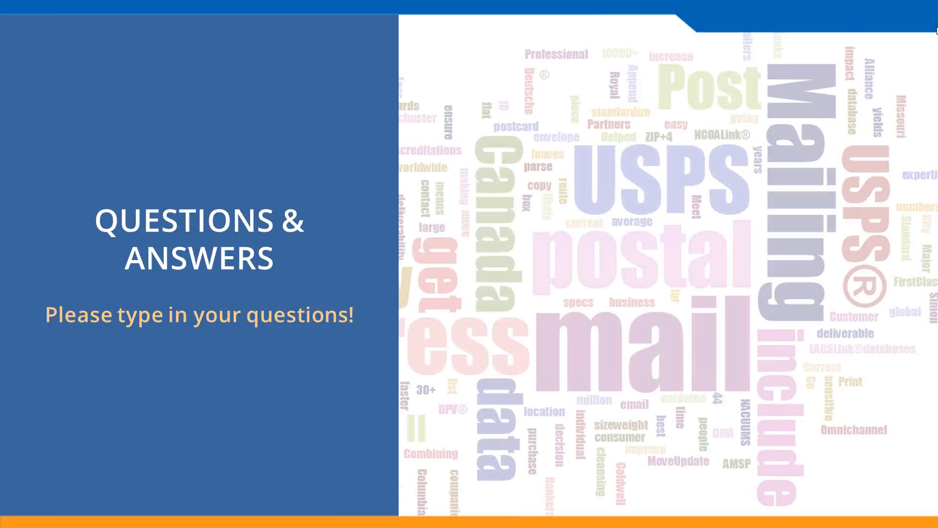